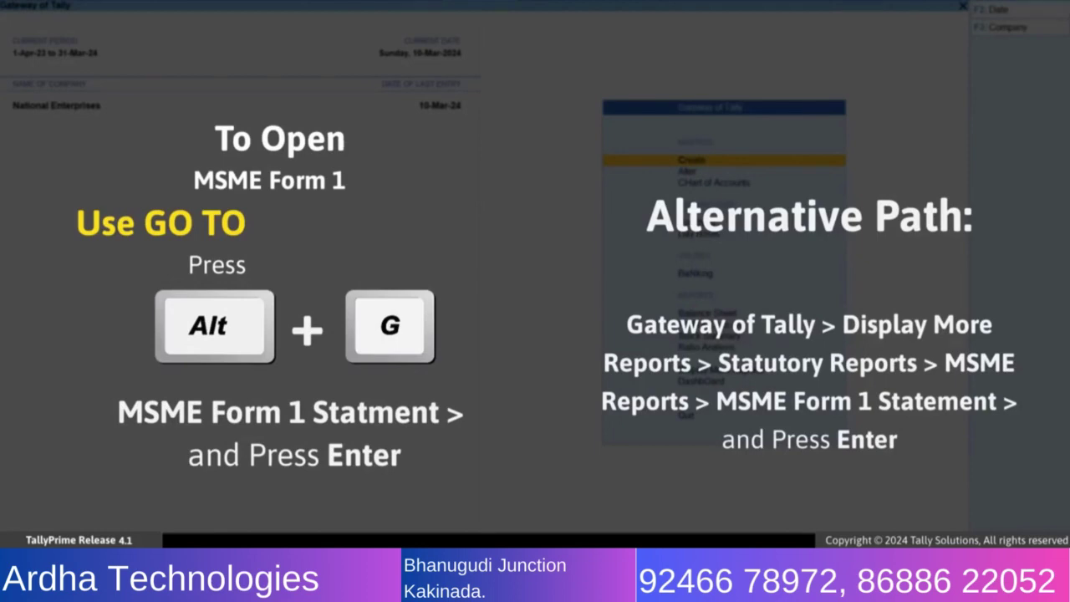
# Step: Open the MSME Form 1 Statement report via the msme search
pyautogui.hotkey('alt', 'g')
pyautogui.write('msme')
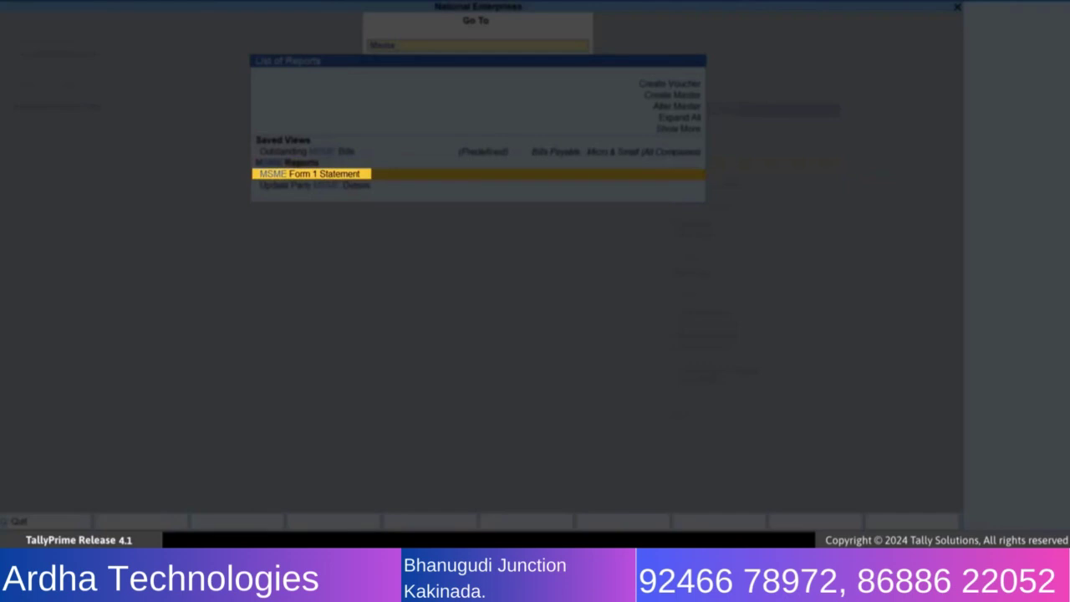
pyautogui.press('Return')
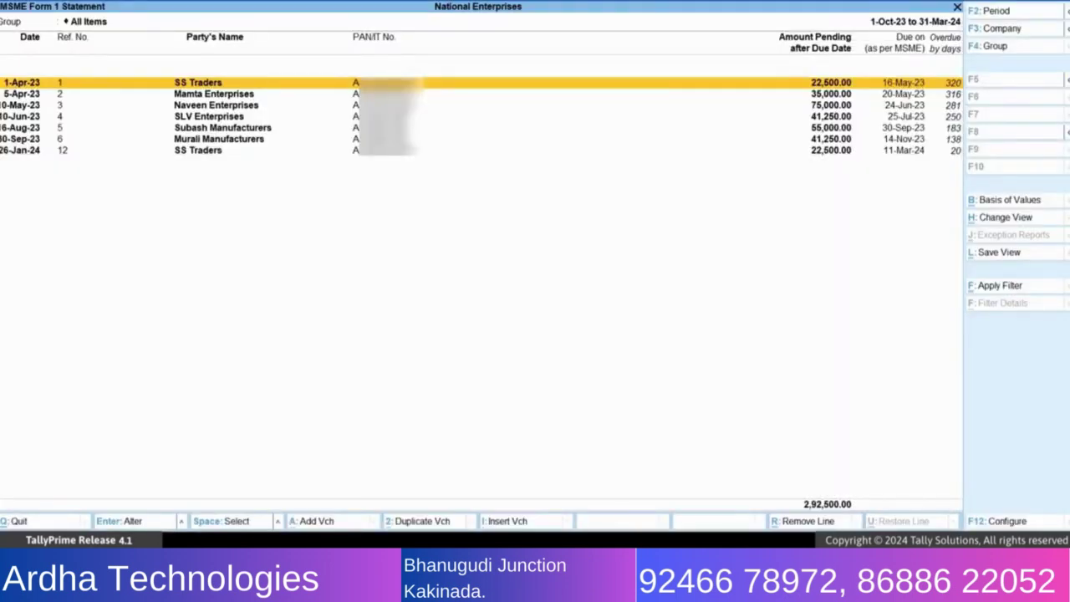
# Step: Set the report period from 1-Apr-23 to 31-Mar-24
pyautogui.press('F2')
pyautogui.press('BackSpace')
pyautogui.write('1 apr')
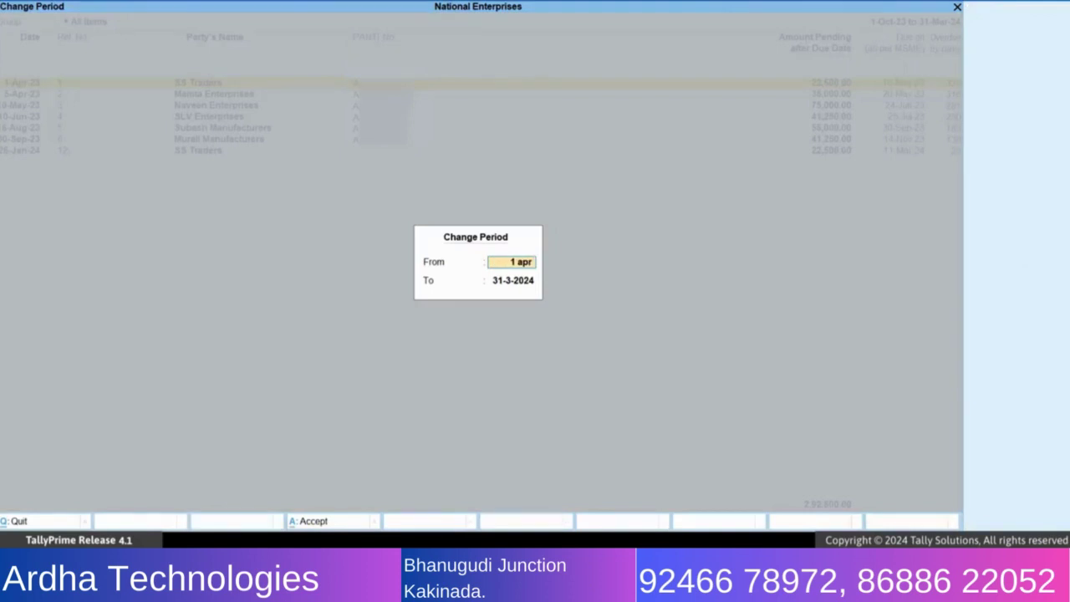
pyautogui.press('Return')
pyautogui.write('31 mar 24')
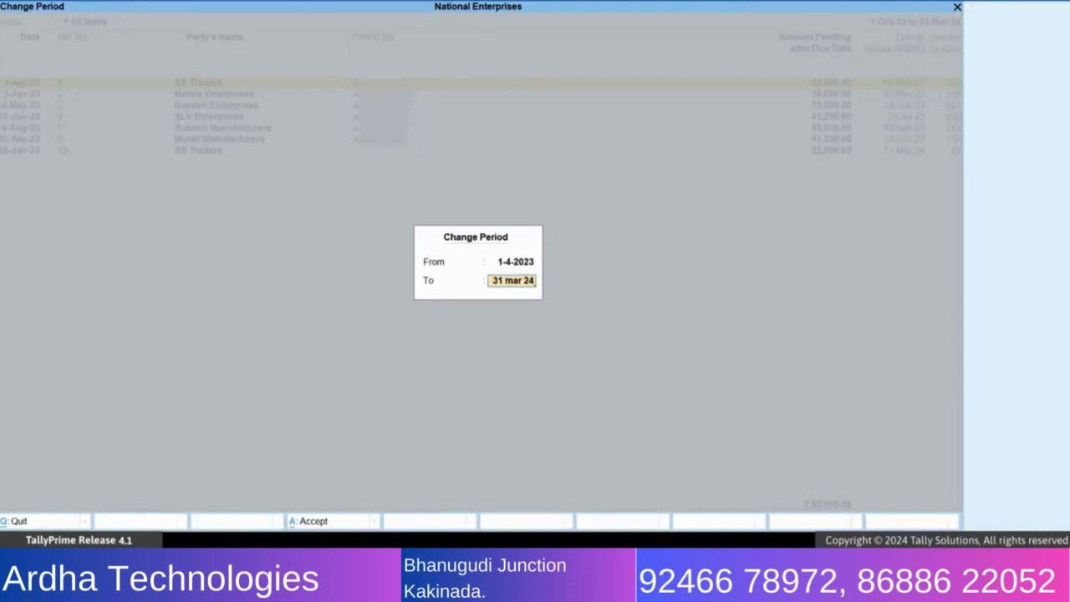
pyautogui.press('Return')
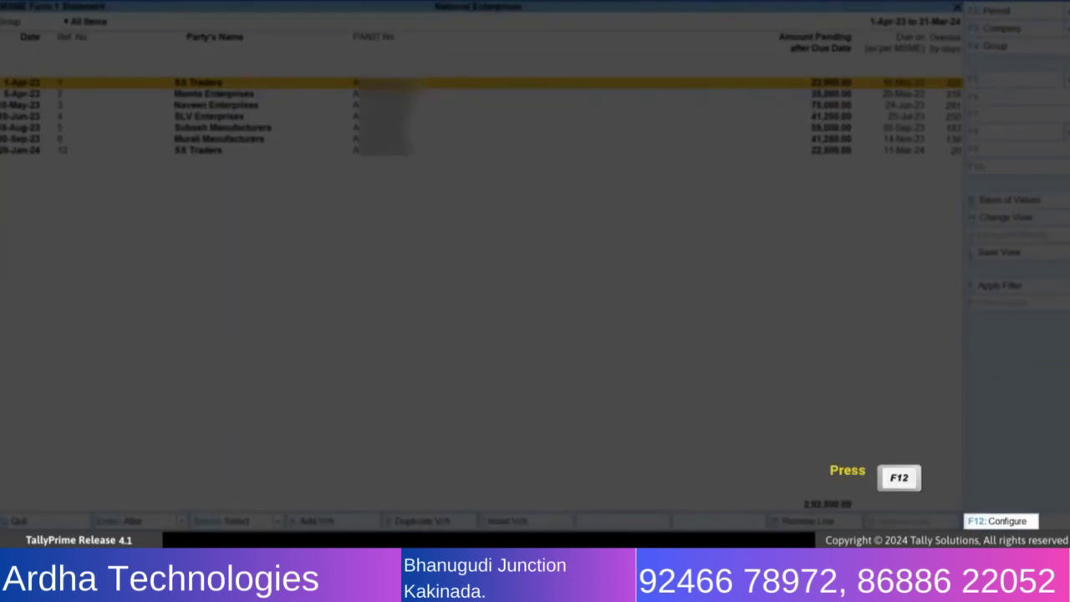
# Step: Configure credit days based on Bill-wise or MSME Credit Period, with Show Credit Days set to Yes
pyautogui.press('F12')
pyautogui.press('Down')
pyautogui.press('Down')
pyautogui.press('Down')
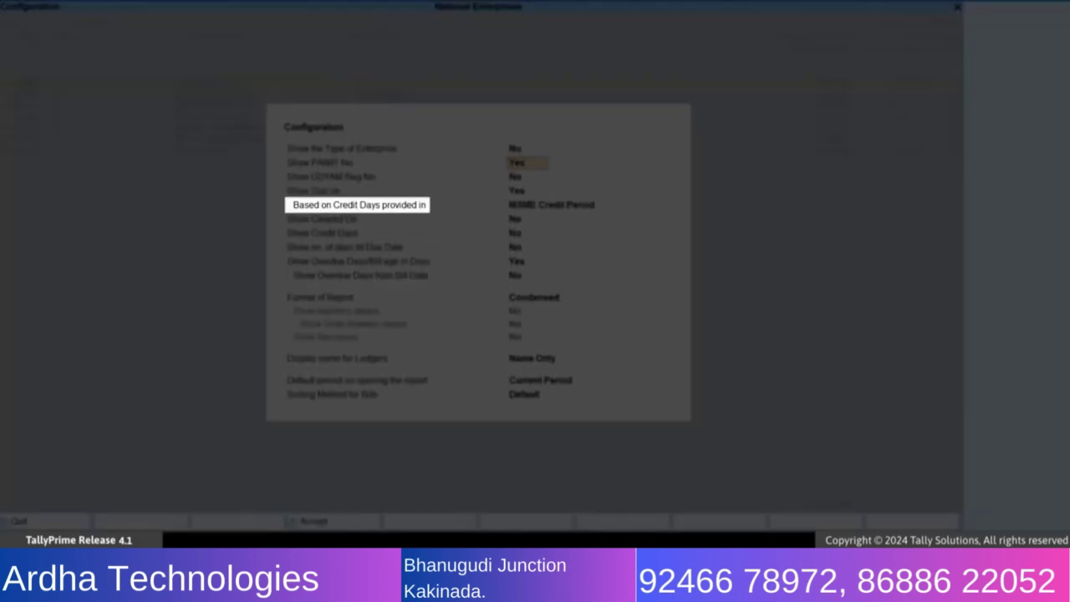
pyautogui.press('Return')
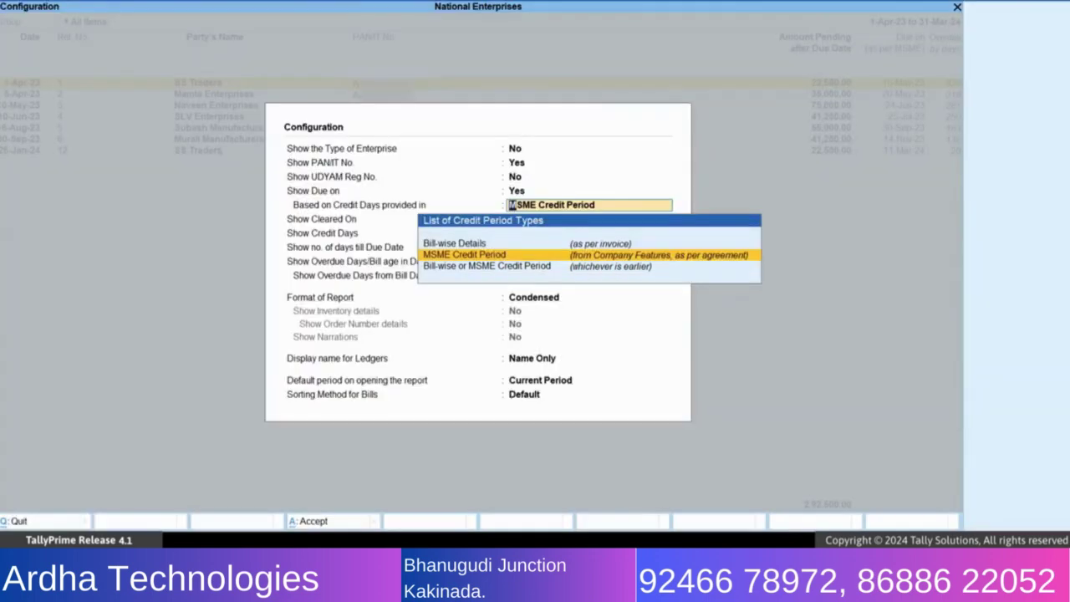
pyautogui.press('Down')
pyautogui.press('Return')
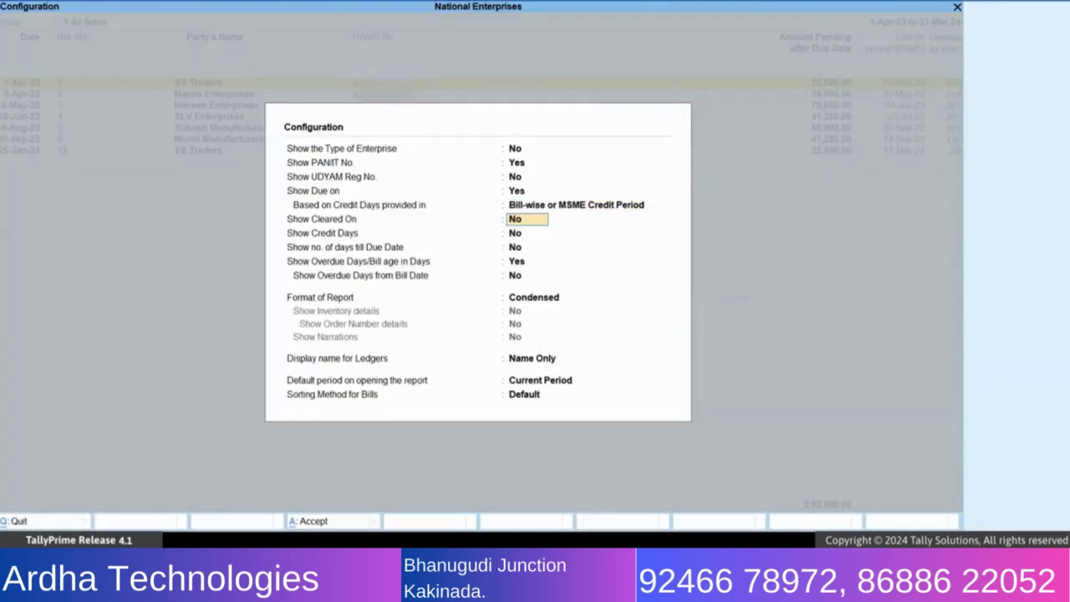
pyautogui.press('Return')
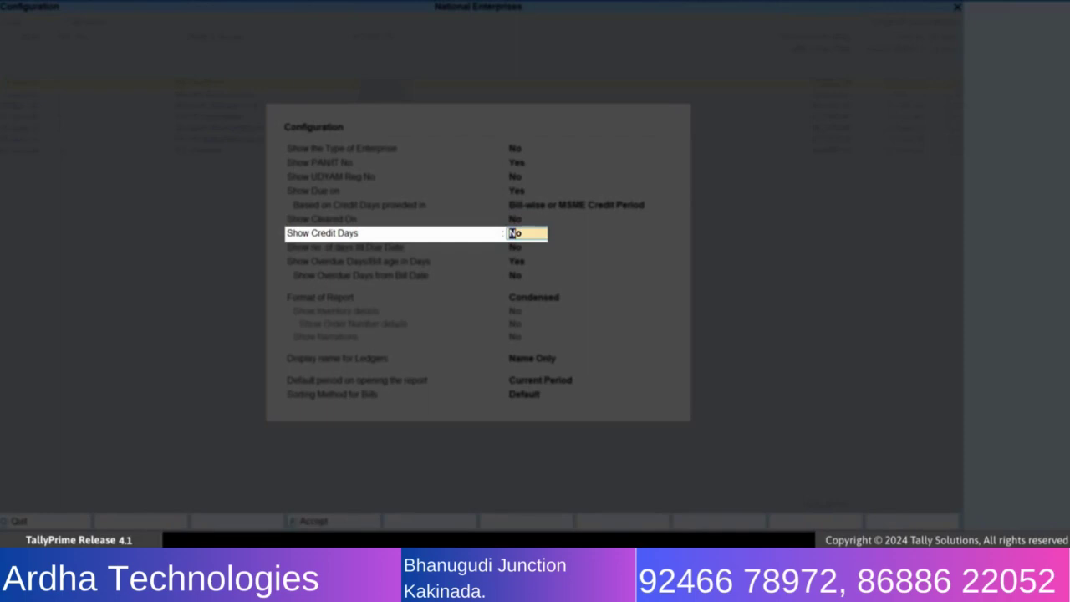
pyautogui.press('y')
pyautogui.press('Return')
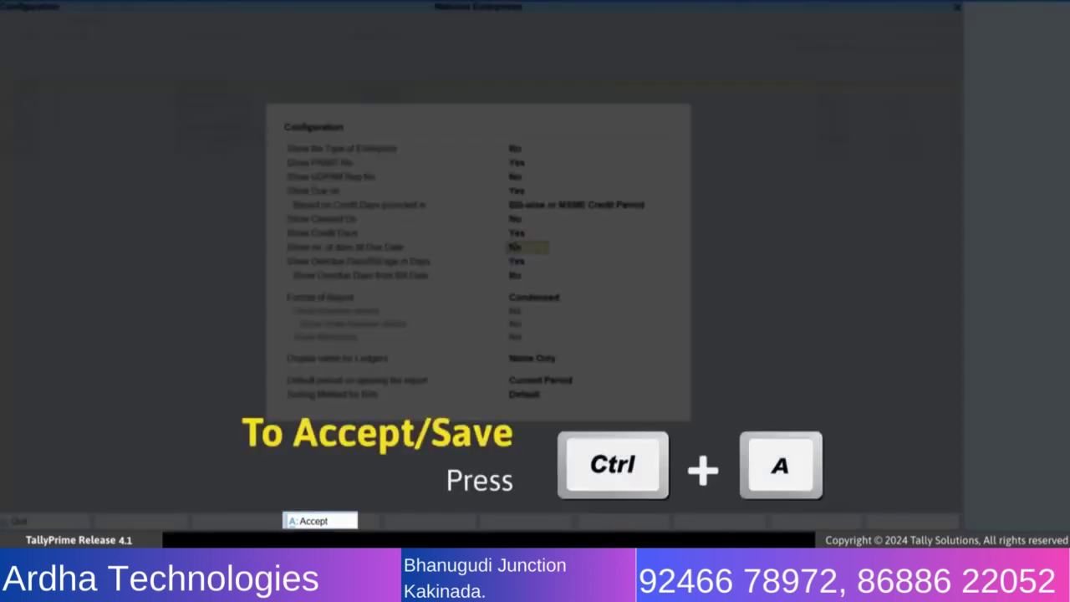
# Step: Accept the configuration and set Type of Bills to Pending Bills in Basis of Values
pyautogui.hotkey('ctrl', 'a')
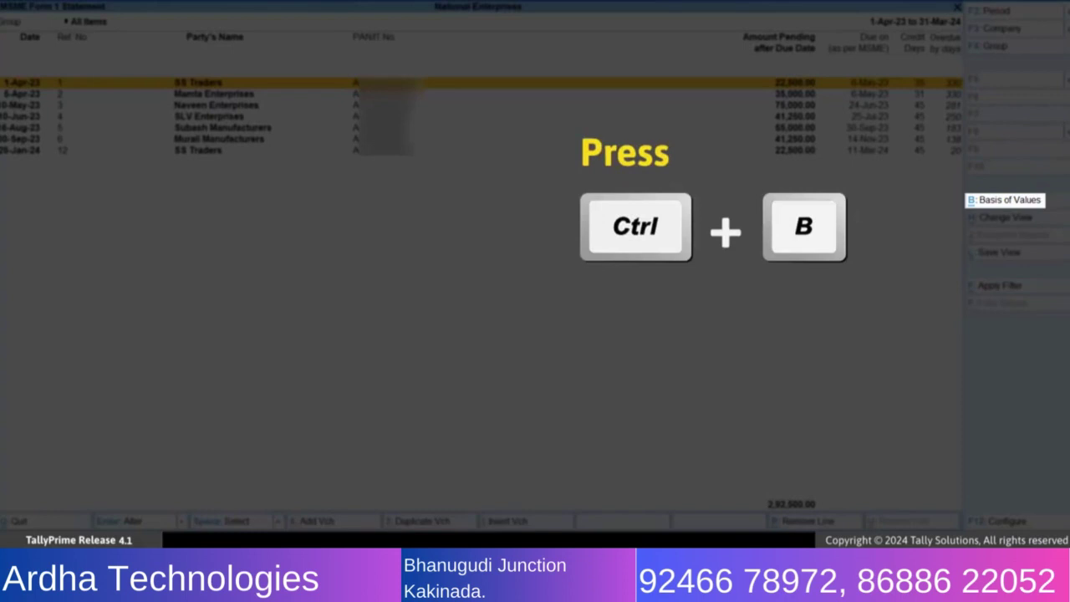
pyautogui.hotkey('ctrl', 'b')
pyautogui.press('Return')
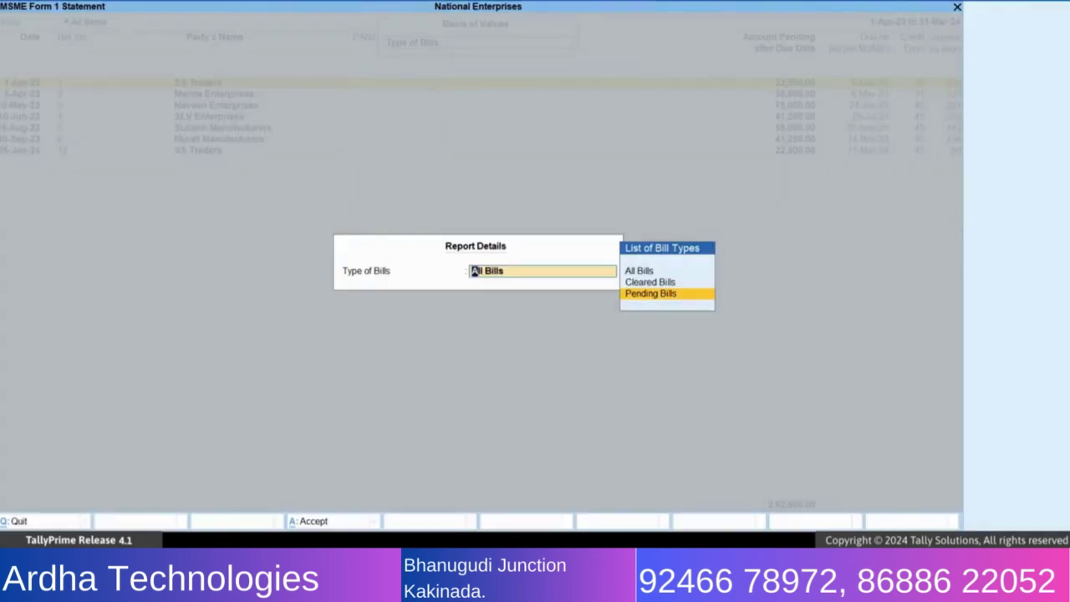
pyautogui.press('Return')
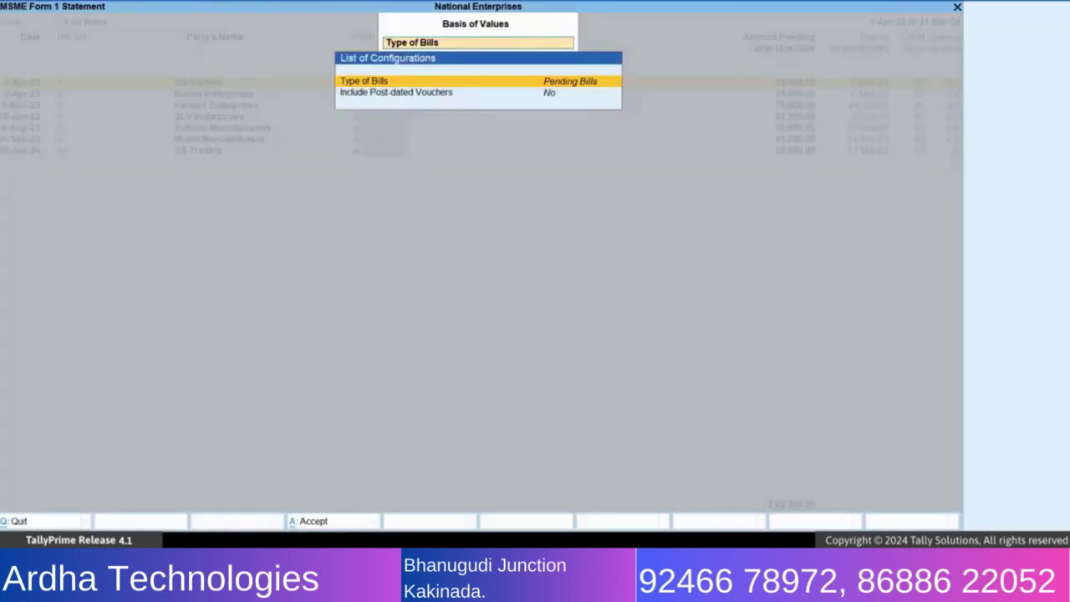
pyautogui.hotkey('ctrl', 'a')
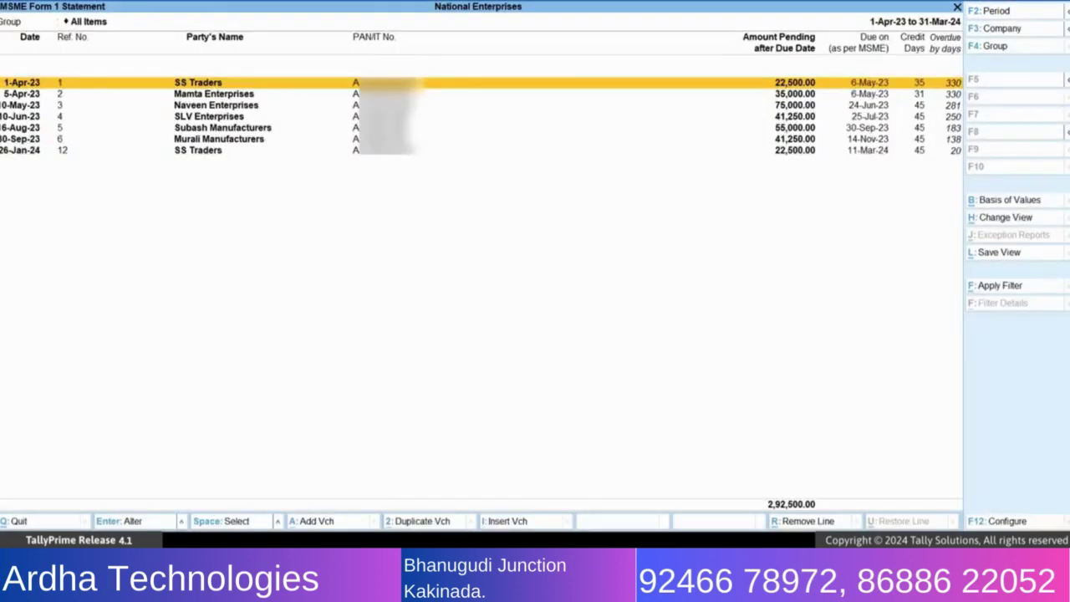
# Step: Change the report period to 15-Feb-24 through 15-May-24 and begin an advanced filter
pyautogui.press('F2')
pyautogui.write('15-feb')
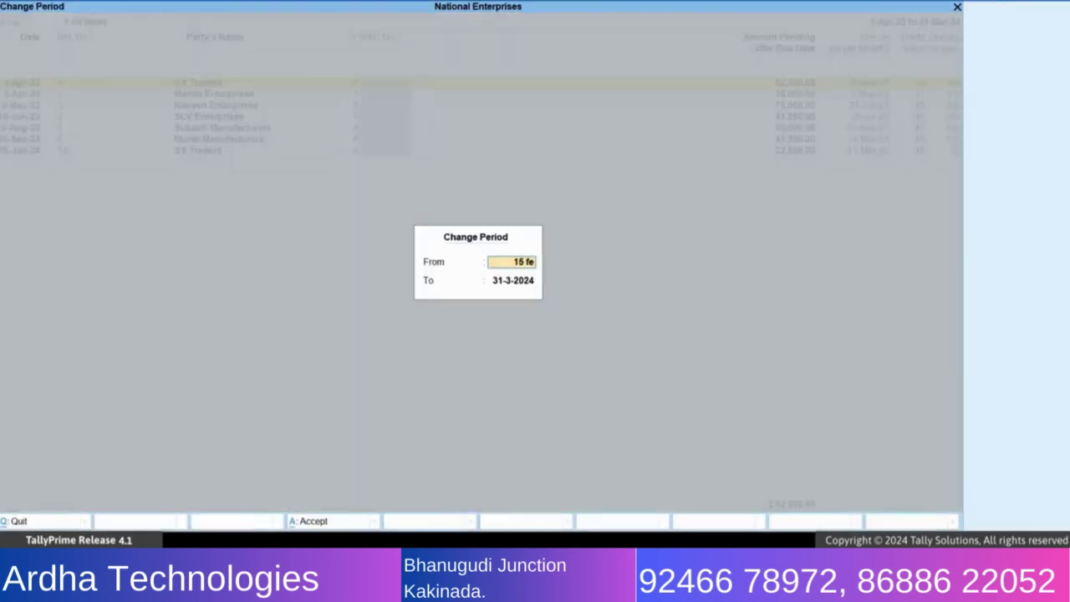
pyautogui.press('Return')
pyautogui.write('15 may 24')
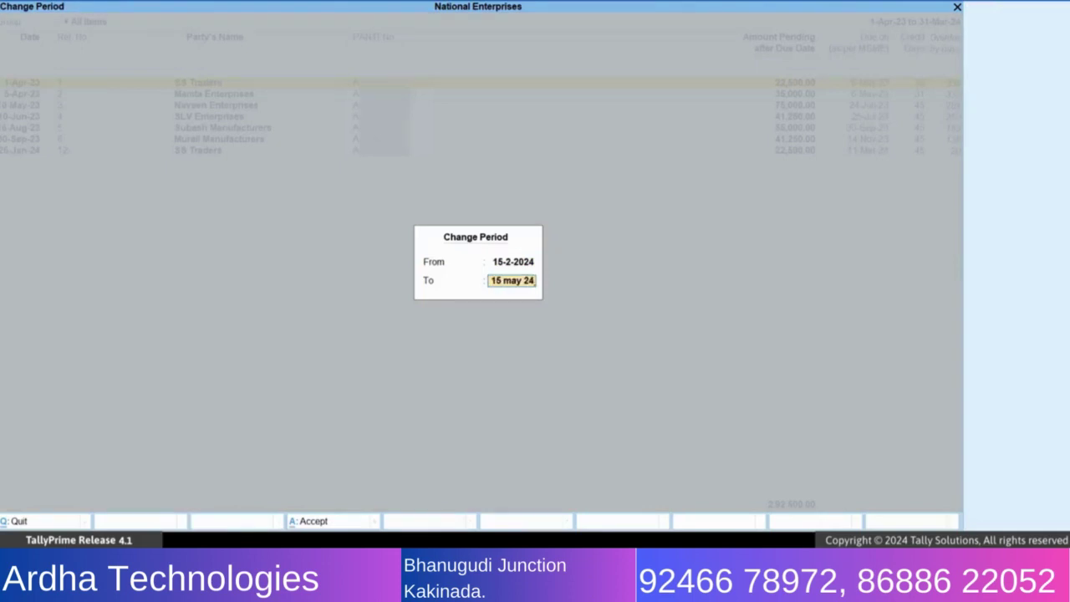
pyautogui.press('Return')
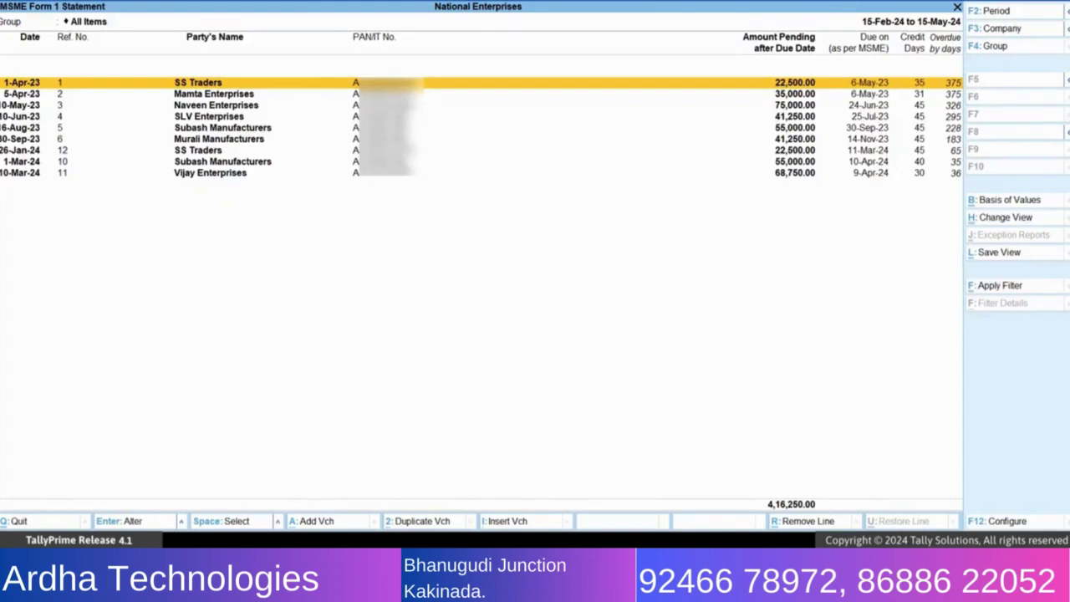
pyautogui.hotkey('ctrl', 'f')
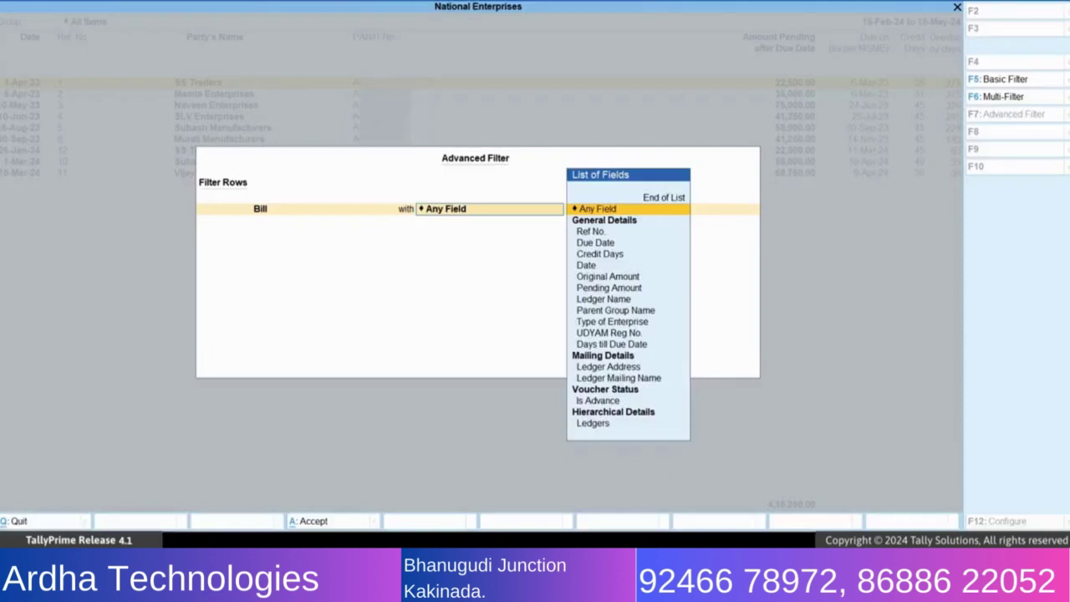
# Step: Filter bills by Date lesser than equal to 31 Mar 24
pyautogui.press('Down')
pyautogui.press('Down')
pyautogui.press('Down')
pyautogui.press('Down')
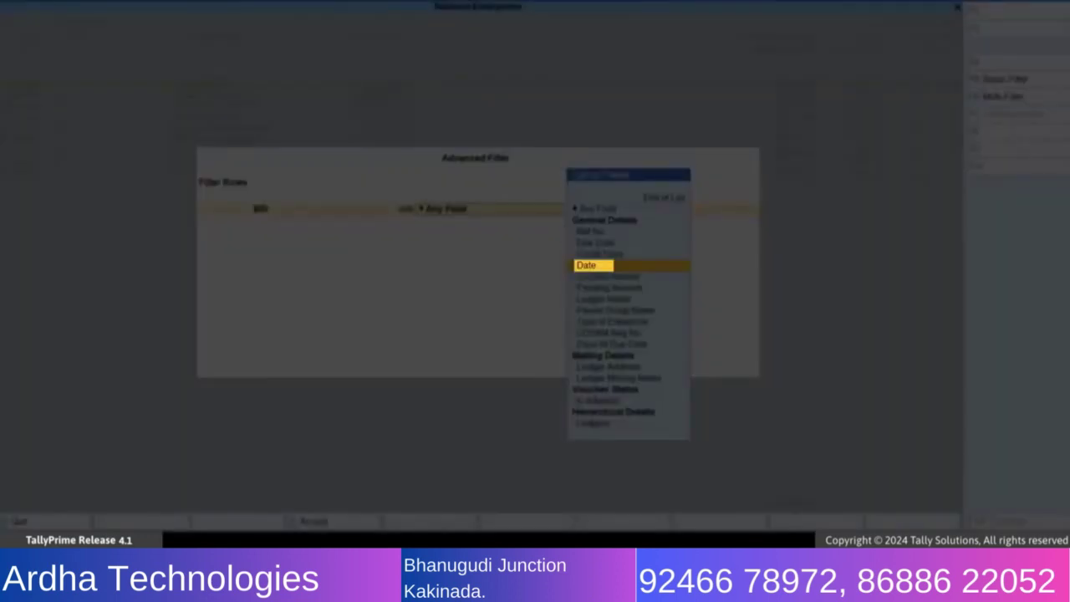
pyautogui.press('Return')
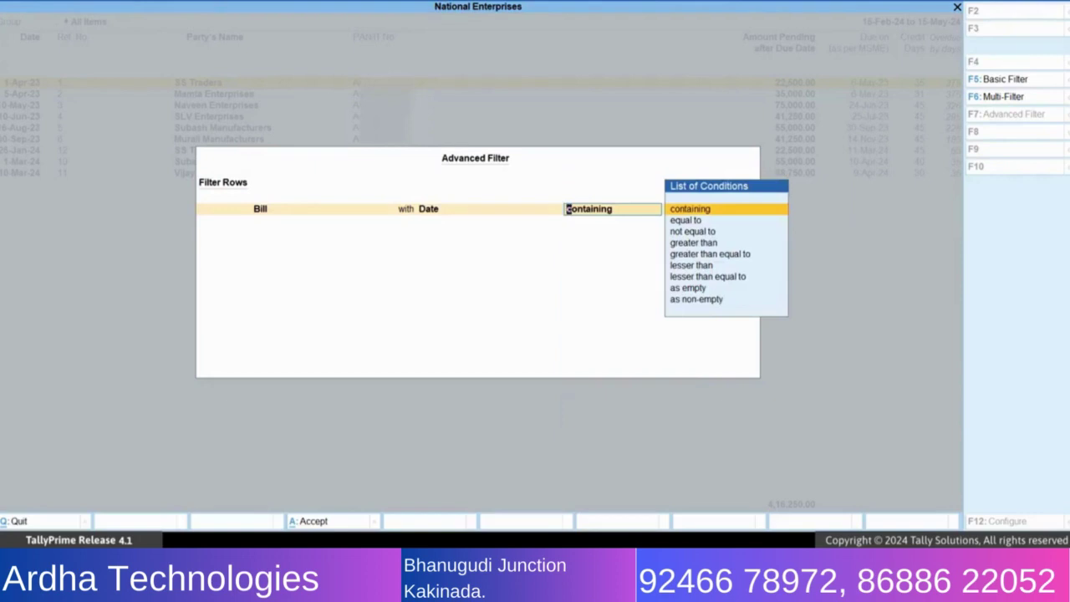
pyautogui.press('Down')
pyautogui.press('Down')
pyautogui.press('Down')
pyautogui.press('Down')
pyautogui.press('Down')
pyautogui.press('Down')
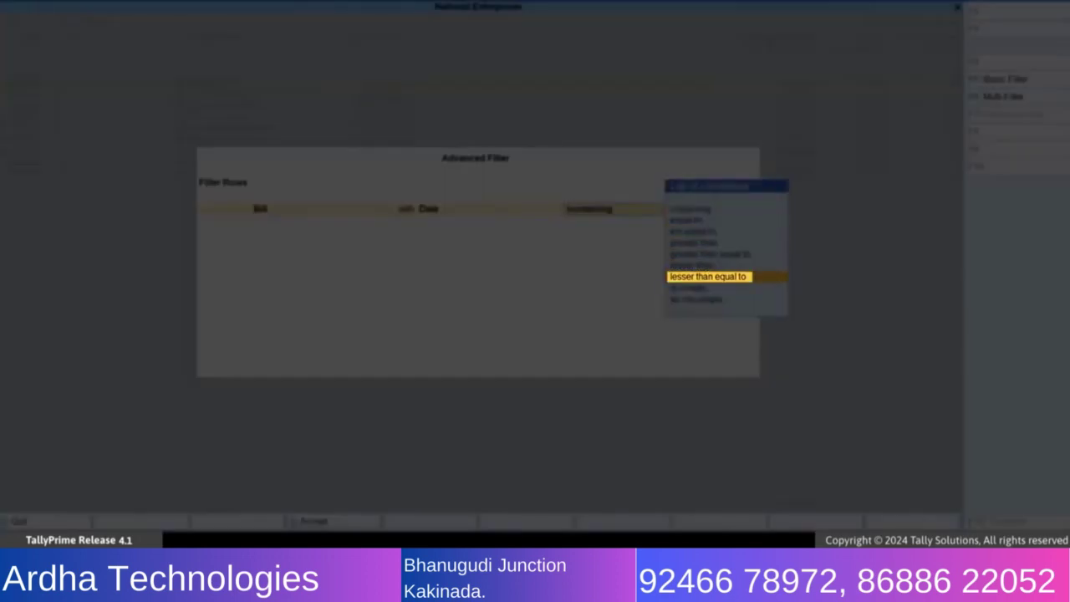
pyautogui.press('Return')
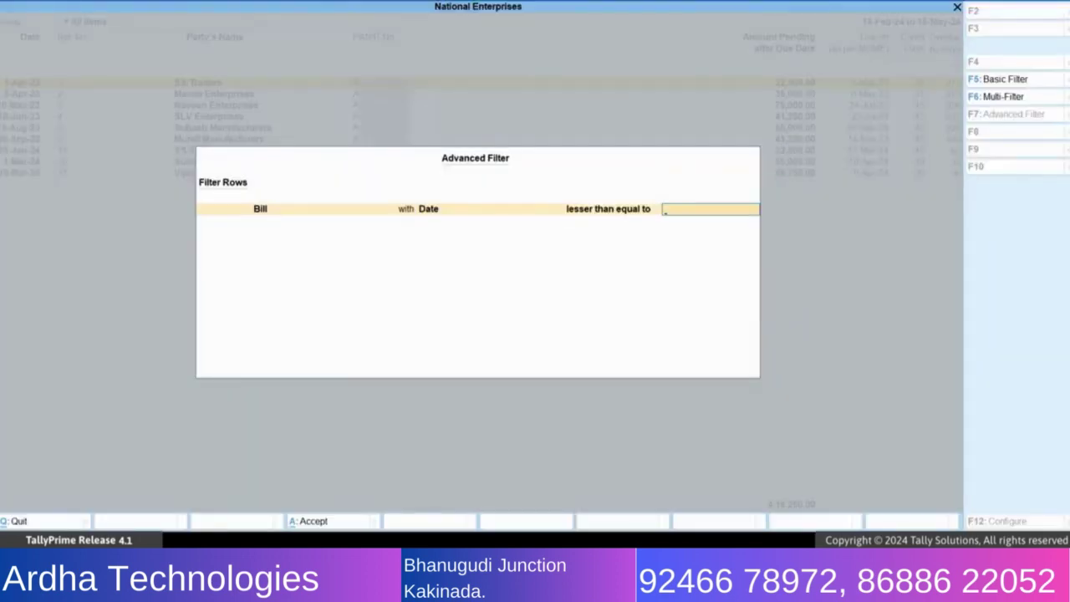
pyautogui.write('31 Mar')
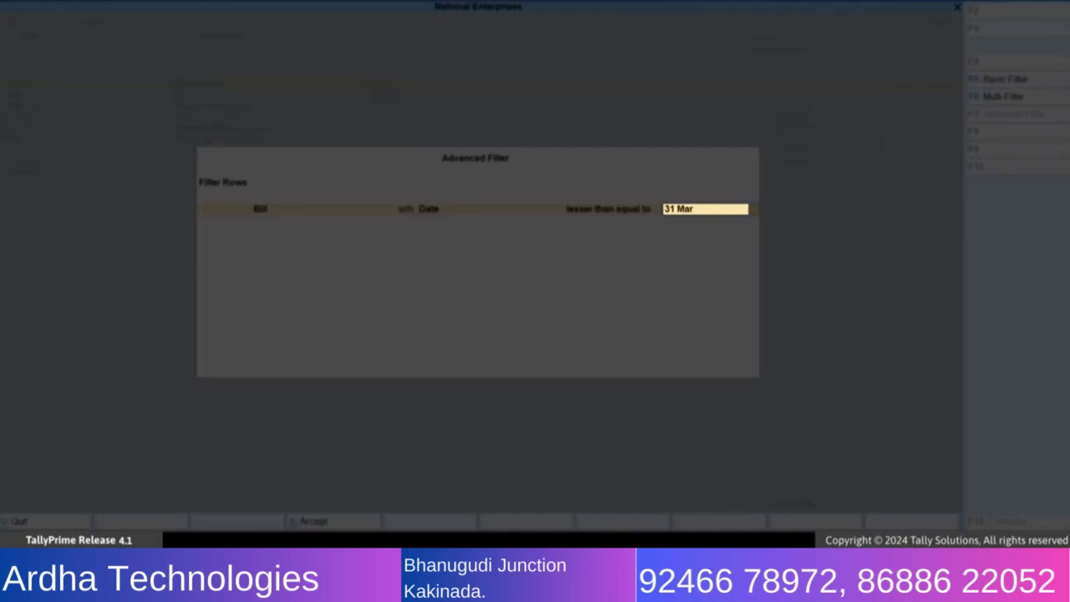
pyautogui.write(' 24')
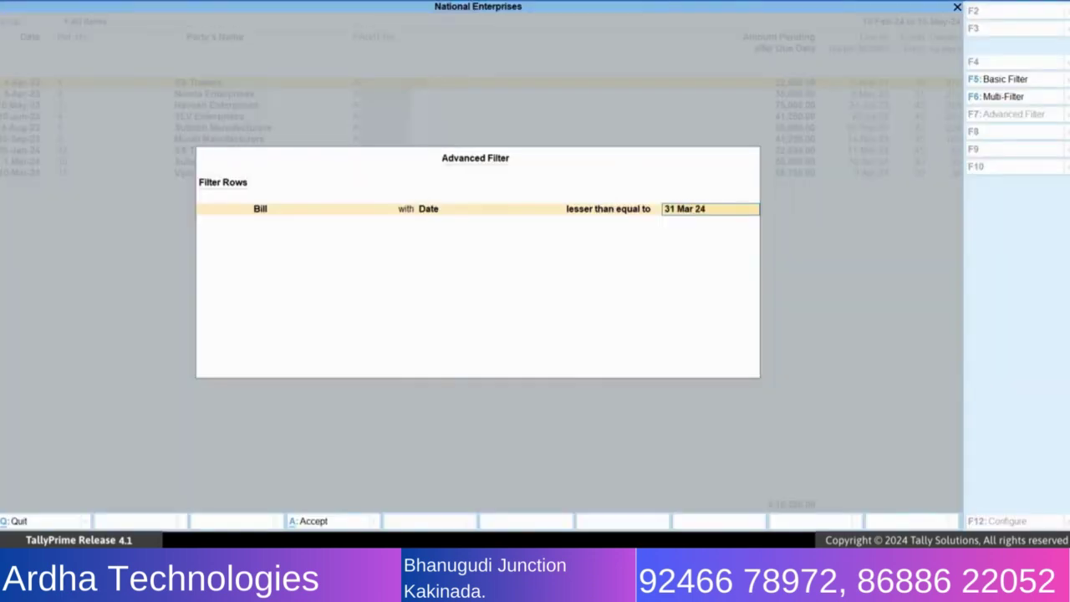
pyautogui.press('Return')
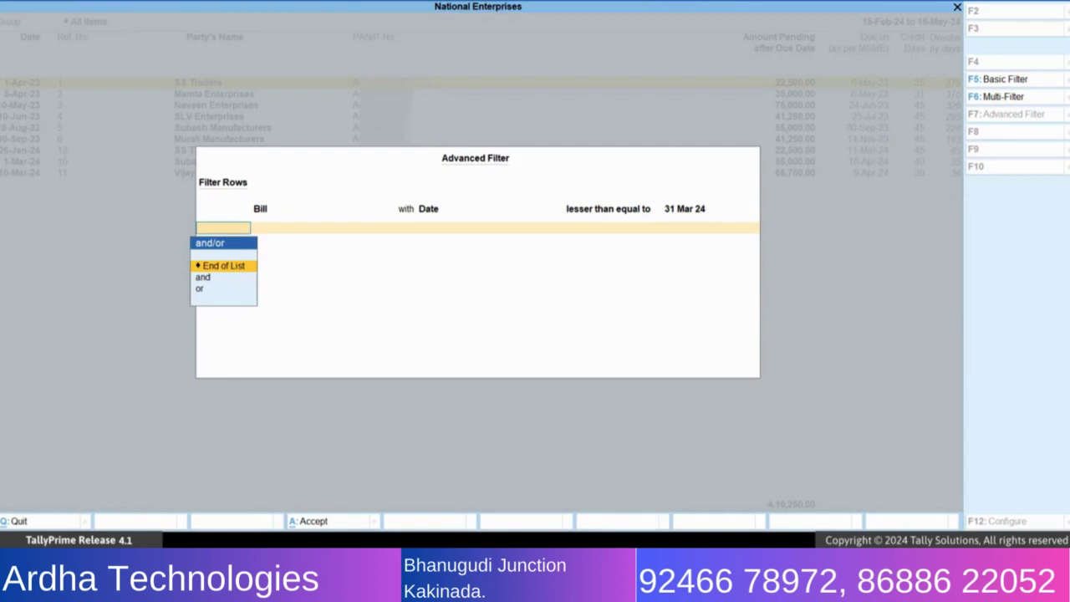
# Step: Add an 'and' condition: Bill Due Date greater than 31 Mar 24
pyautogui.press('Down')
pyautogui.press('Return')
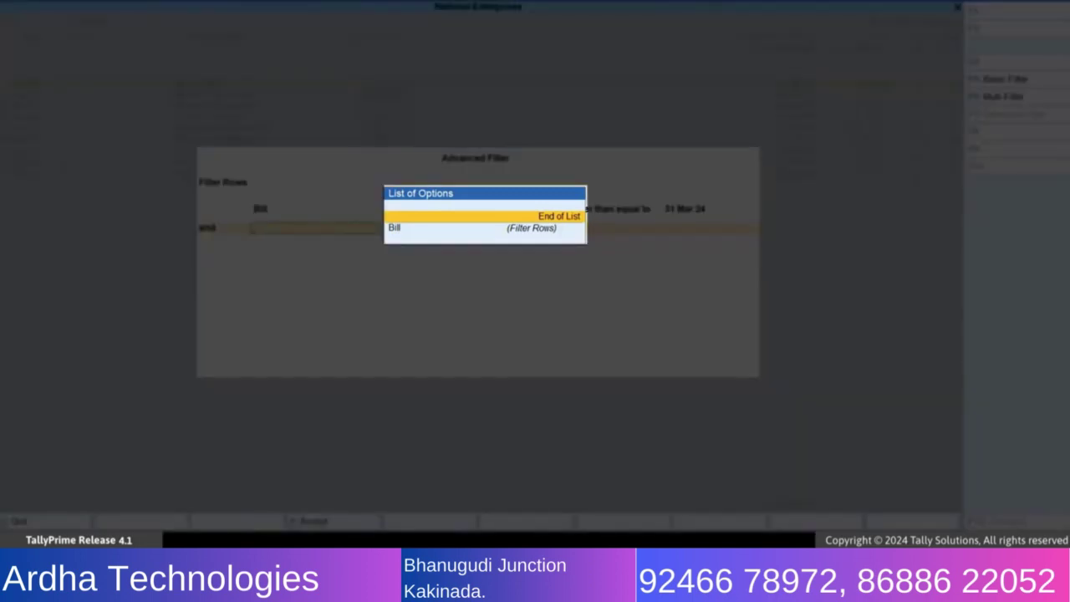
pyautogui.press('Down')
pyautogui.press('Return')
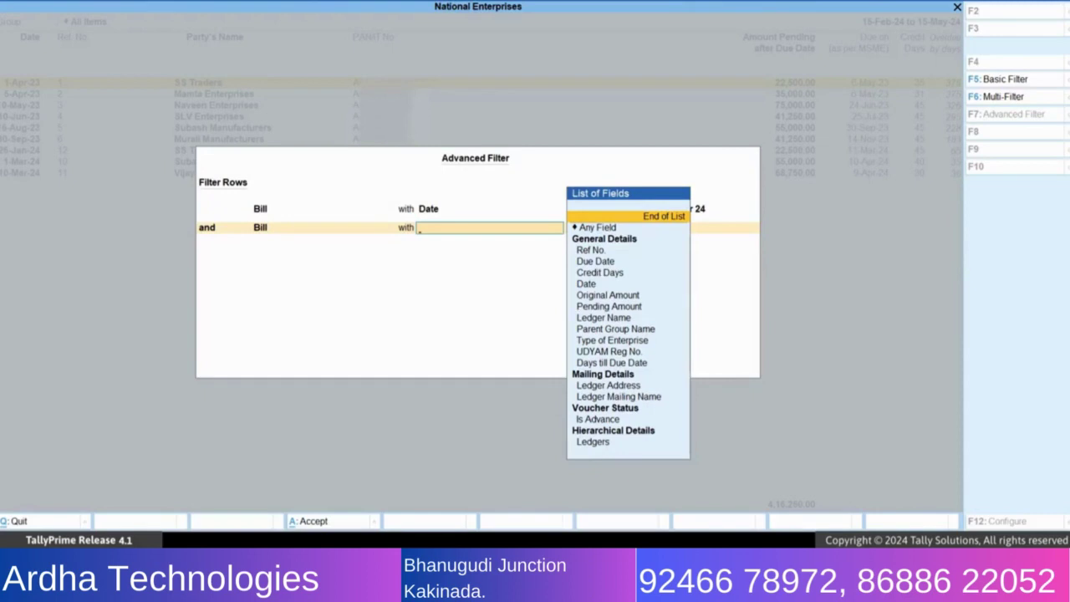
pyautogui.press('Down')
pyautogui.press('Down')
pyautogui.press('Down')
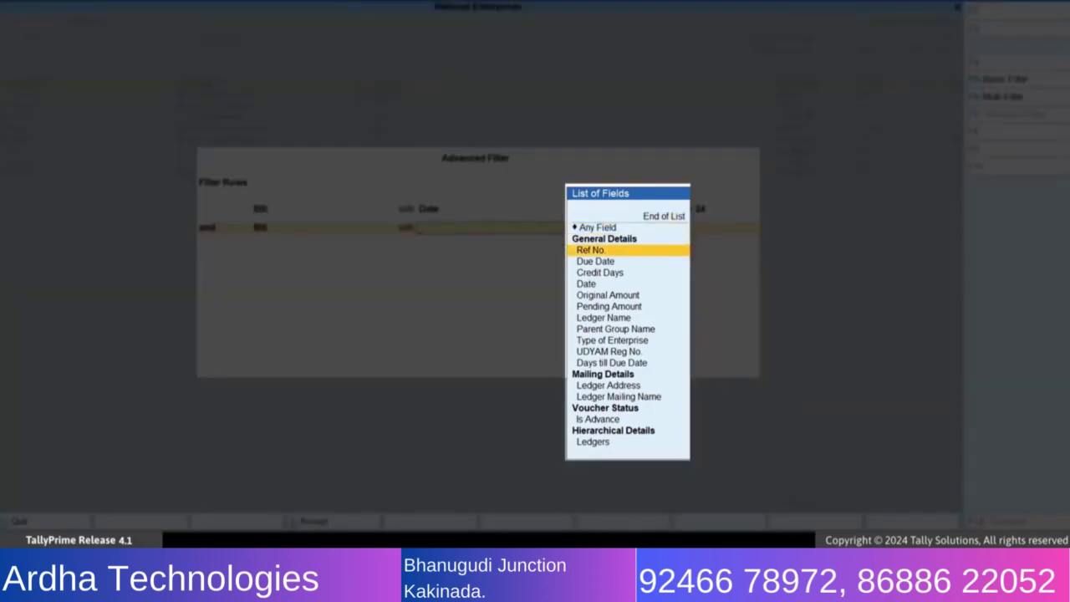
pyautogui.press('Return')
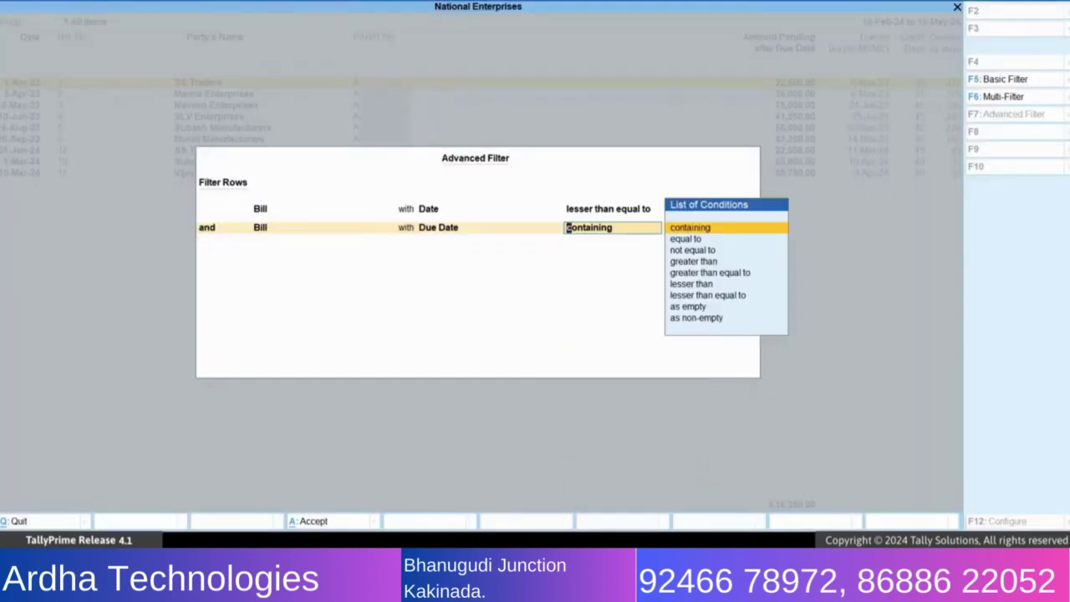
pyautogui.press('Down')
pyautogui.press('Down')
pyautogui.press('Down')
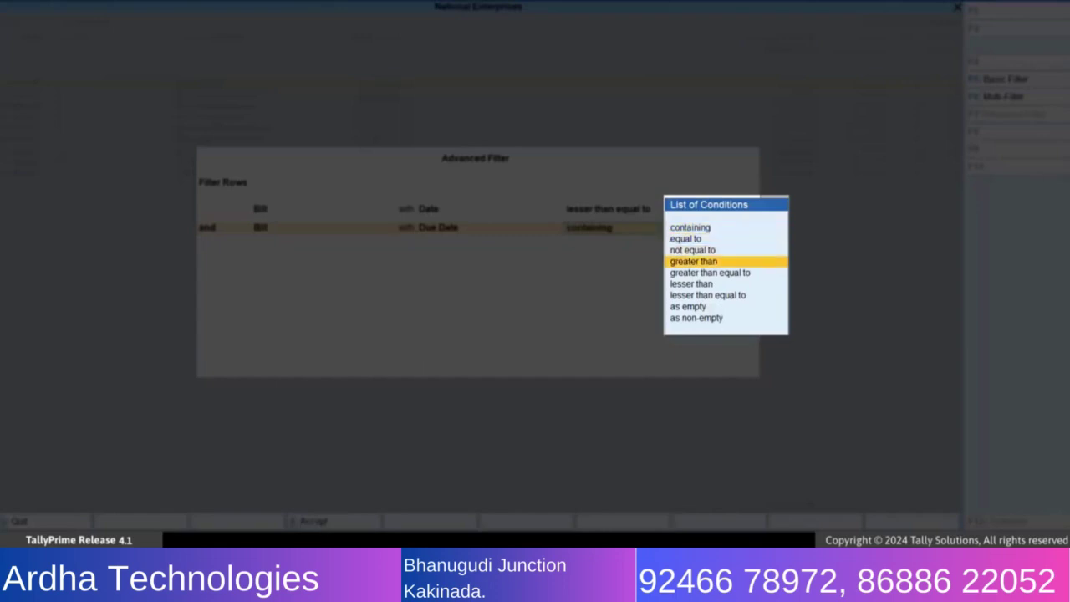
pyautogui.press('Return')
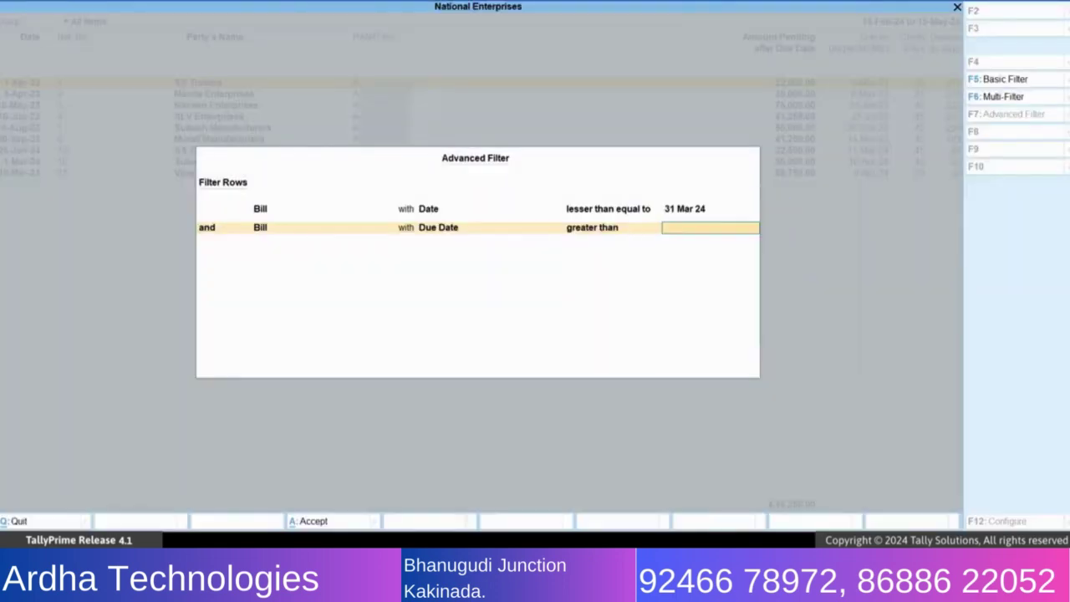
pyautogui.write('31')
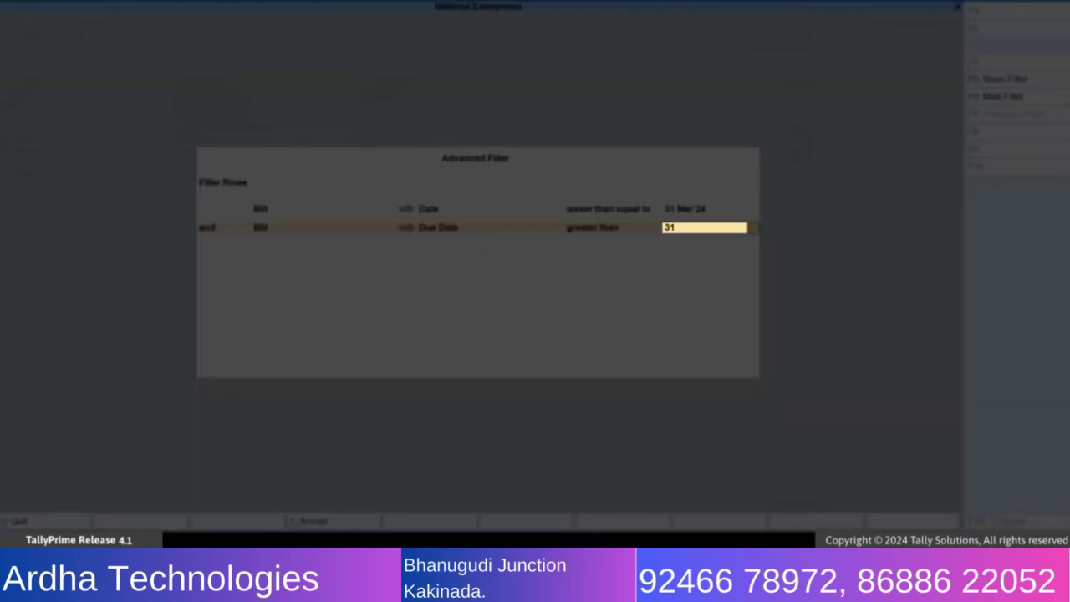
pyautogui.write(' Mar 24')
pyautogui.press('Return')
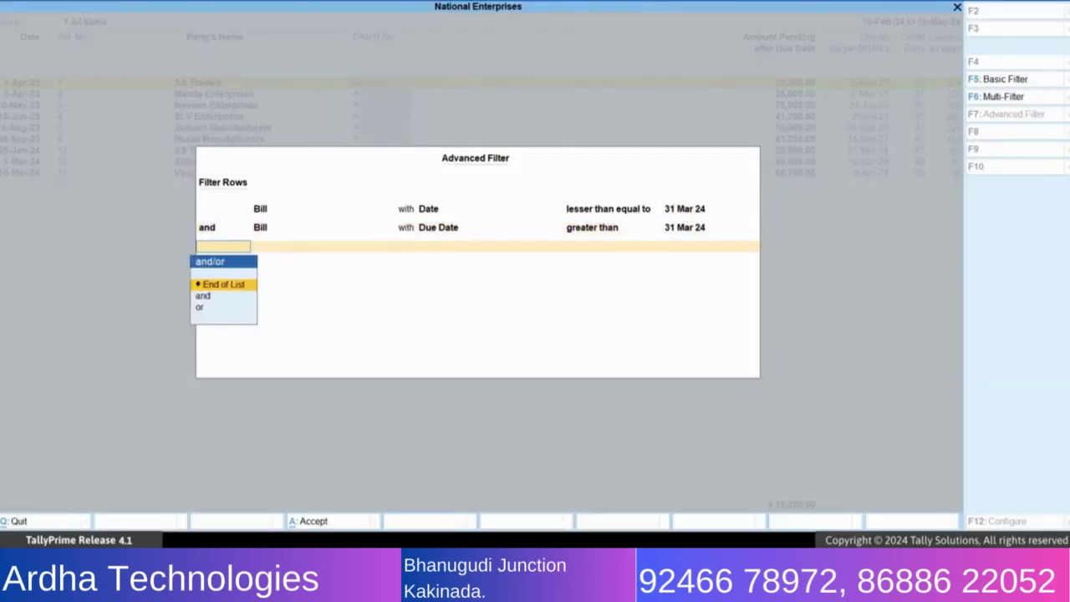
# Step: Select End of List to apply the two-condition filter to the report
pyautogui.press('Return')
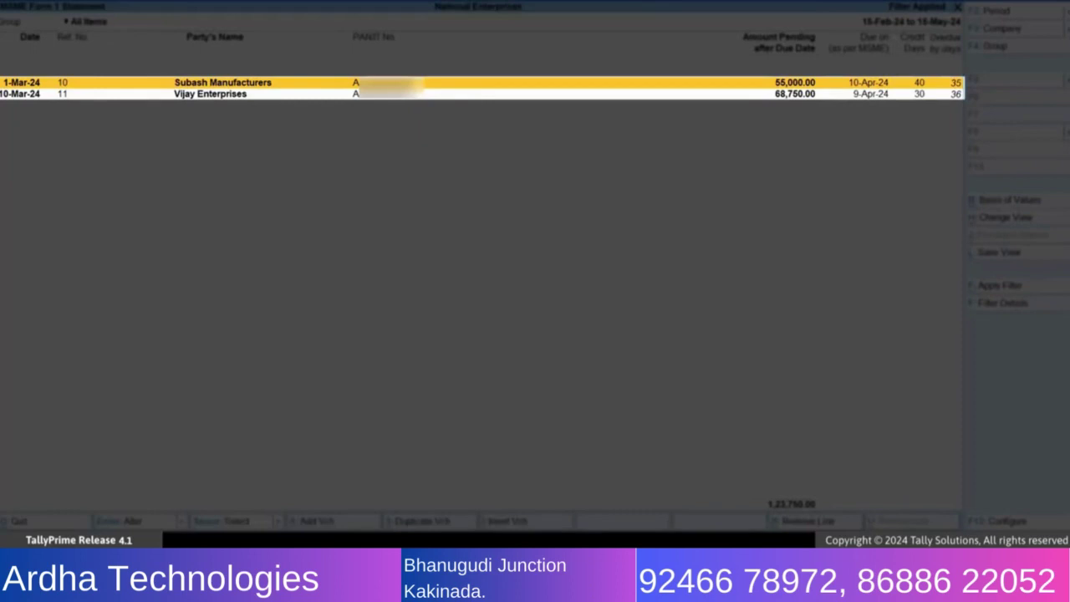